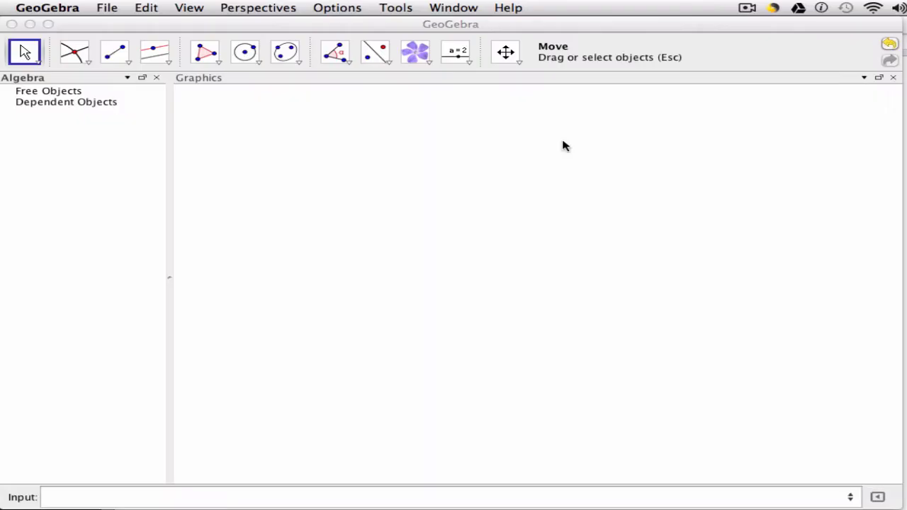
- Insert the Superman screenshot from the Desktop into the graphics view as image pic1
{"action": "left_click", "coordinate": [426, 63]}
{"action": "left_click", "coordinate": [429, 100]}
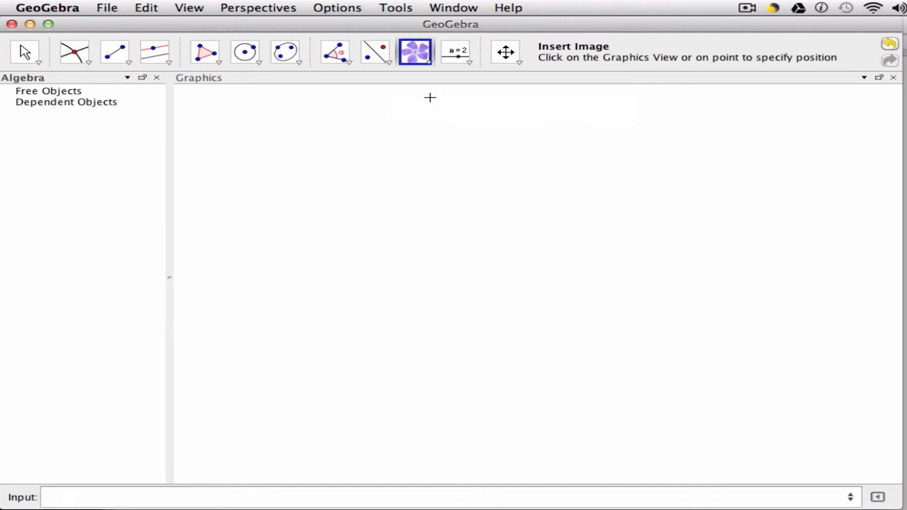
{"action": "left_click", "coordinate": [257, 320]}
{"action": "scroll", "coordinate": [553, 291], "scroll_direction": "down", "scroll_amount": 3}
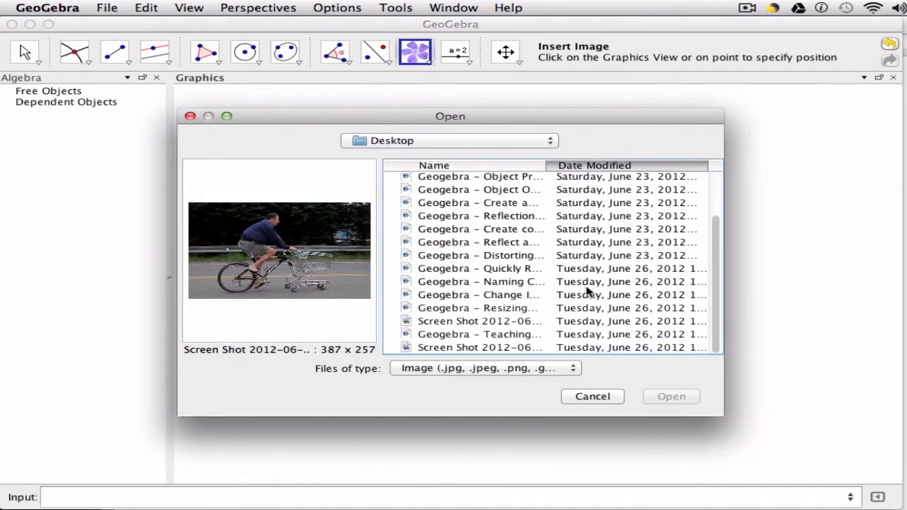
{"action": "left_click", "coordinate": [518, 347]}
{"action": "left_click", "coordinate": [670, 396]}
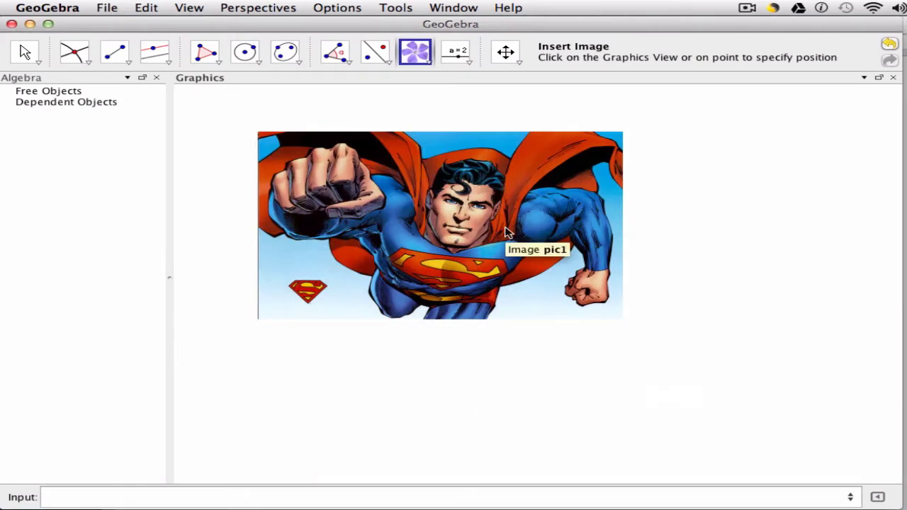
- Show the coordinate axes and hide the background grid from the View menu
{"action": "left_click", "coordinate": [186, 7]}
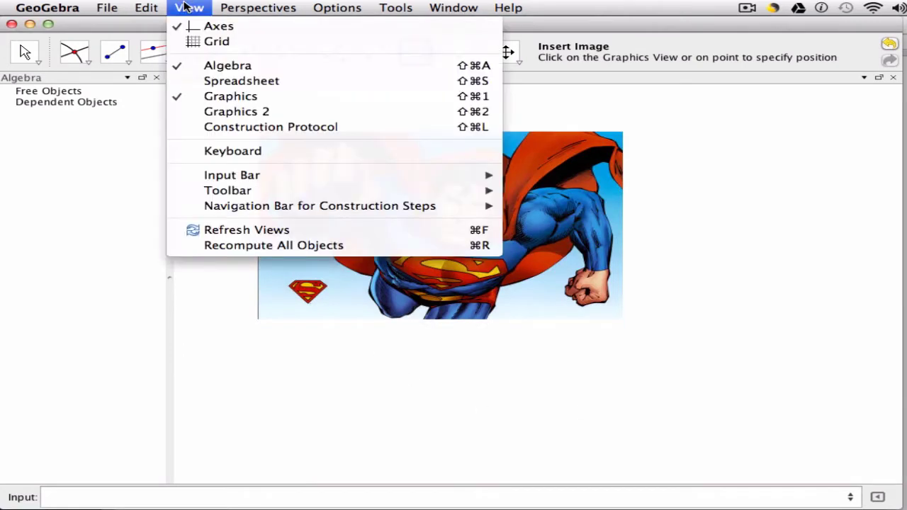
{"action": "left_click", "coordinate": [203, 39]}
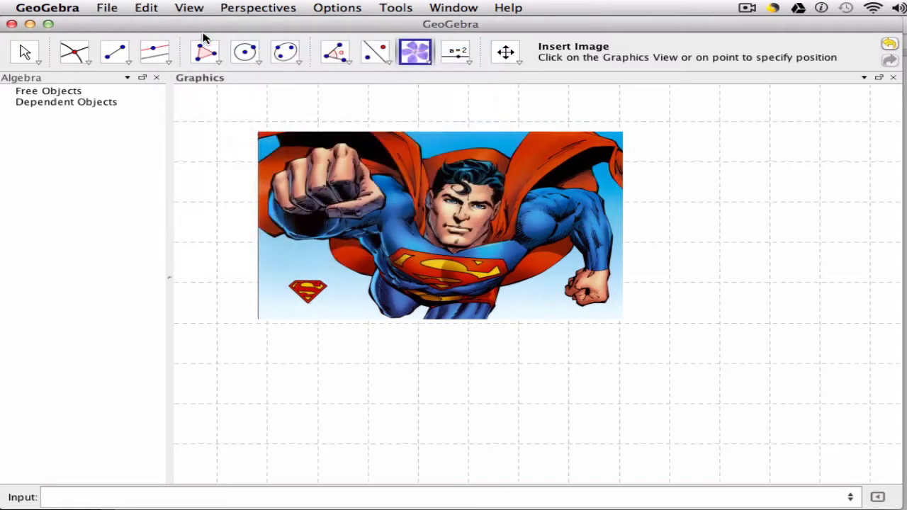
{"action": "left_click", "coordinate": [189, 8]}
{"action": "left_click", "coordinate": [198, 25]}
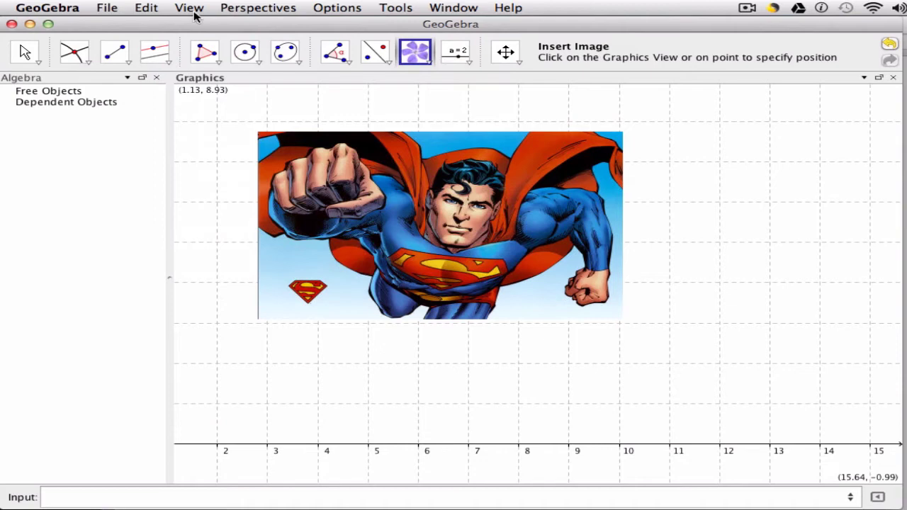
{"action": "left_click", "coordinate": [192, 12]}
{"action": "left_click", "coordinate": [213, 42]}
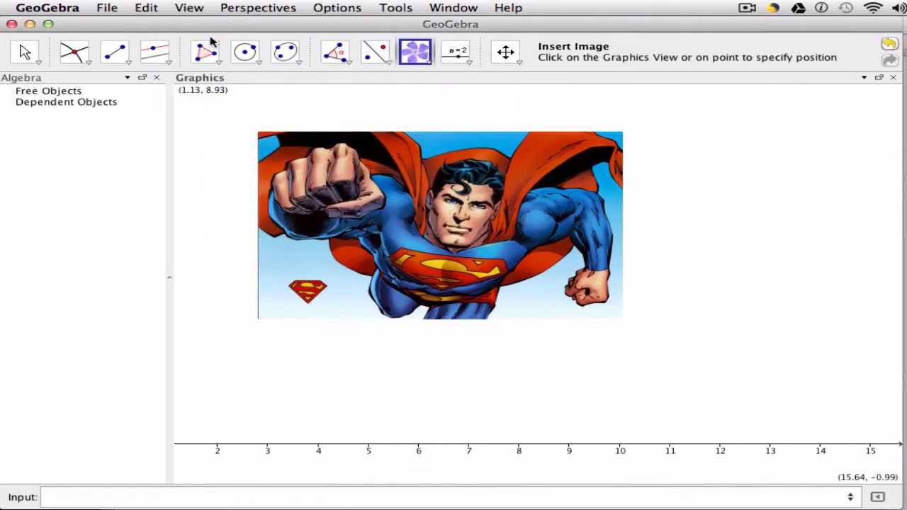
- Cancel the stray picture dialog and pan the view so the origin and both axes show
{"action": "left_click", "coordinate": [500, 60]}
{"action": "left_click", "coordinate": [866, 359]}
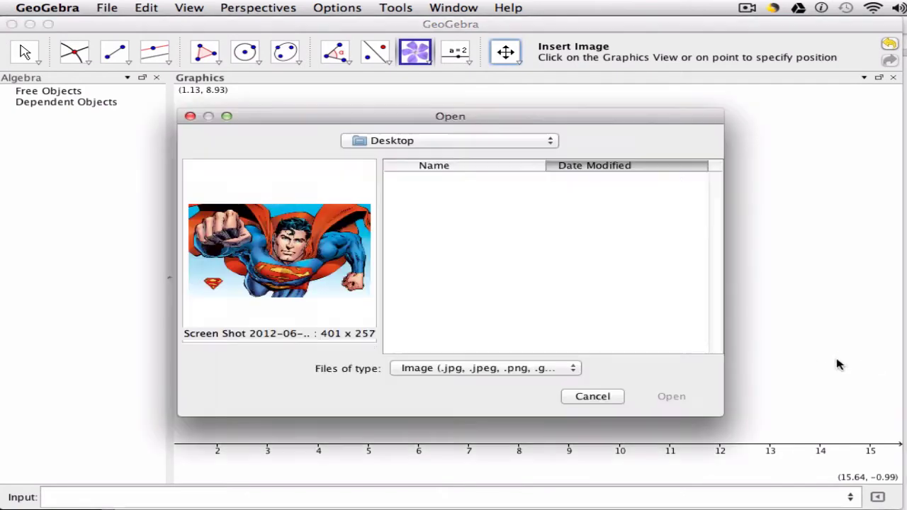
{"action": "left_click", "coordinate": [591, 395]}
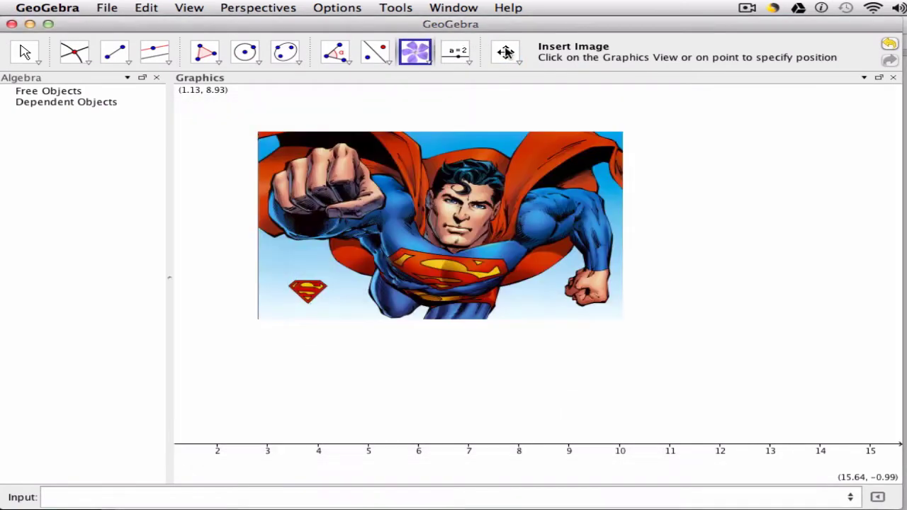
{"action": "left_click", "coordinate": [505, 52]}
{"action": "mouse_move", "coordinate": [309, 348]}
{"action": "left_mouse_down"}
{"action": "mouse_move", "coordinate": [444, 342]}
{"action": "mouse_move", "coordinate": [481, 383]}
{"action": "left_mouse_up"}
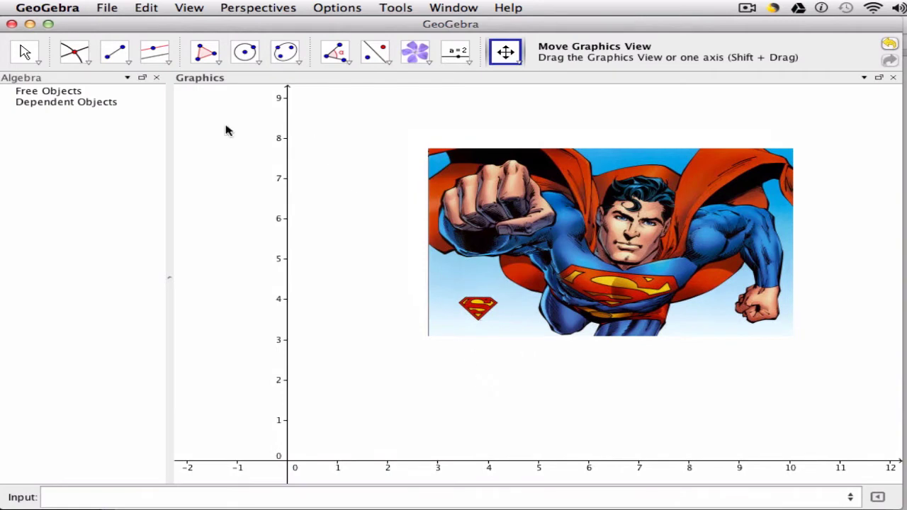
- Drag the Superman picture left with the Move tool until its left edge touches the y-axis
{"action": "left_click", "coordinate": [26, 54]}
{"action": "left_click_drag", "start_coordinate": [508, 201], "coordinate": [369, 232]}
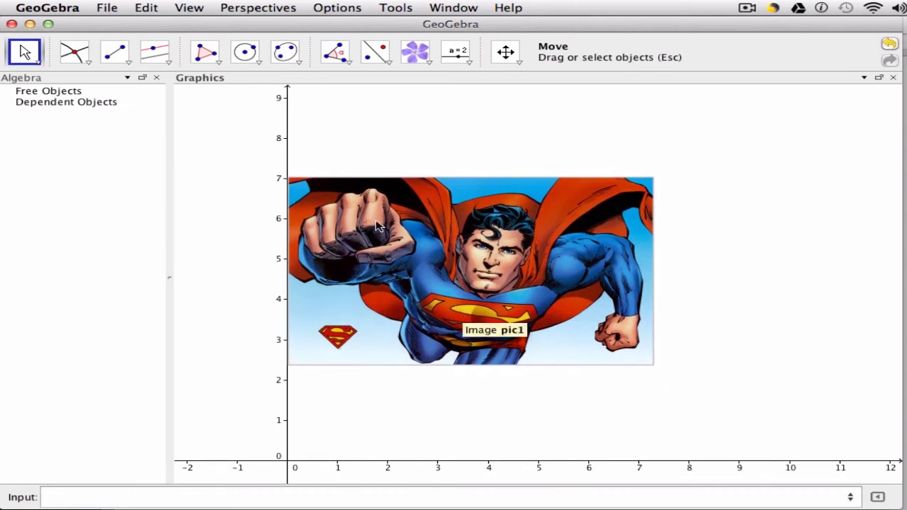
- Place points A (0, 2.42), B (7.33, 2.42) and C (0, 7) at the picture's corners
{"action": "left_click", "coordinate": [88, 64]}
{"action": "left_click", "coordinate": [99, 83]}
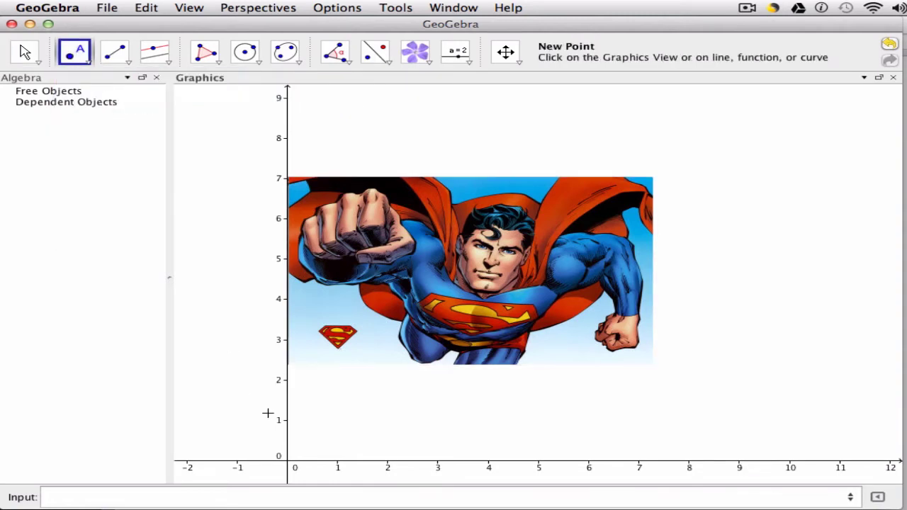
{"action": "left_click", "coordinate": [287, 364]}
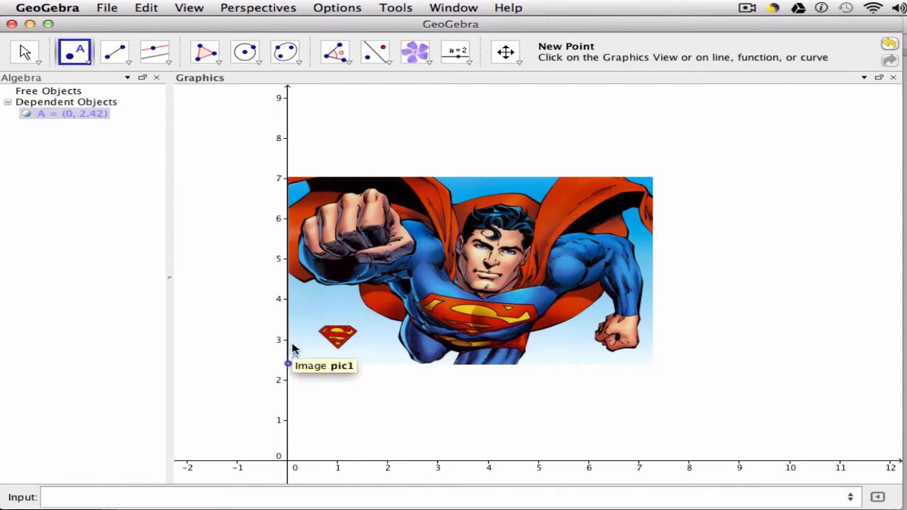
{"action": "left_click", "coordinate": [657, 363]}
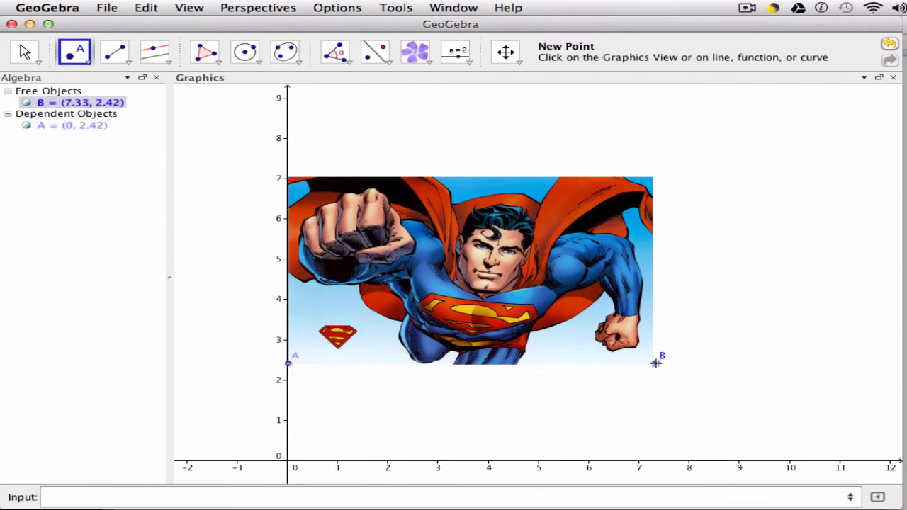
{"action": "left_click", "coordinate": [288, 178]}
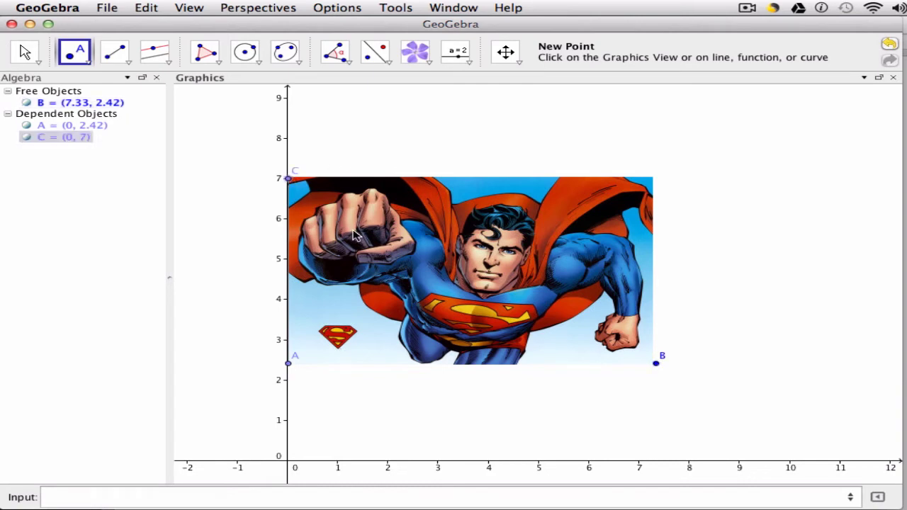
{"action": "left_click", "coordinate": [24, 53]}
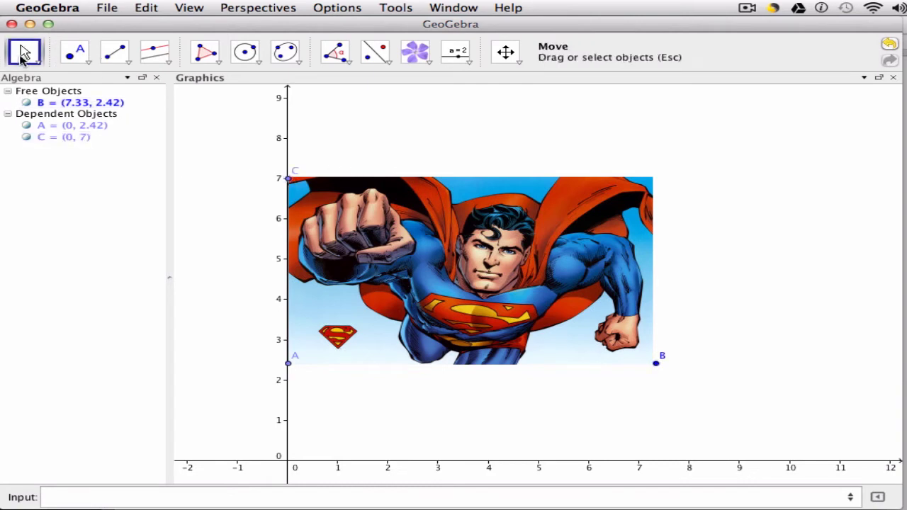
- Set the picture's Position corners to Corner 1 = A, Corner 2 = B, Corner 4 = C
{"action": "double_click", "coordinate": [391, 243]}
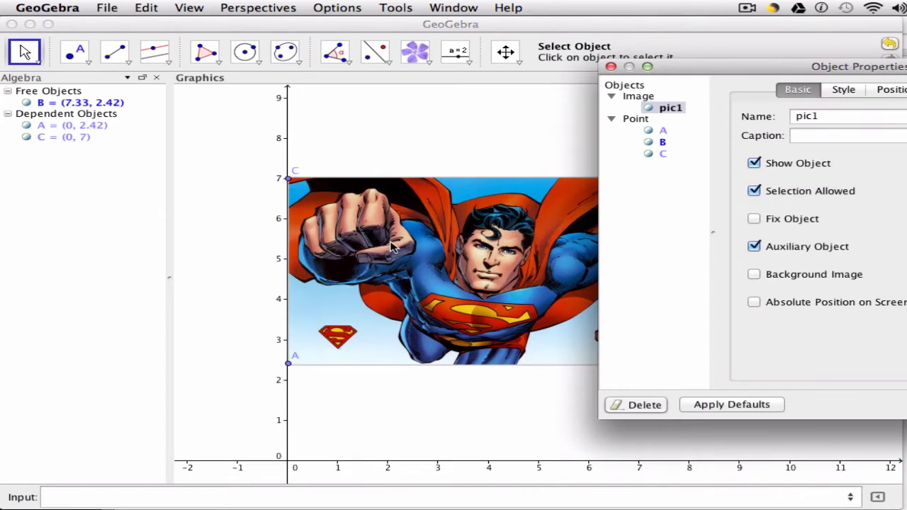
{"action": "left_click_drag", "start_coordinate": [806, 69], "coordinate": [740, 62]}
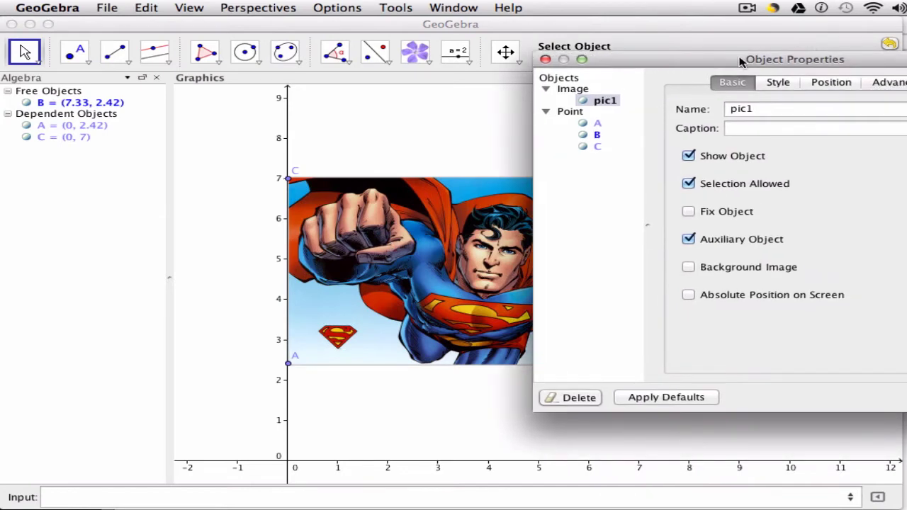
{"action": "left_click", "coordinate": [832, 82]}
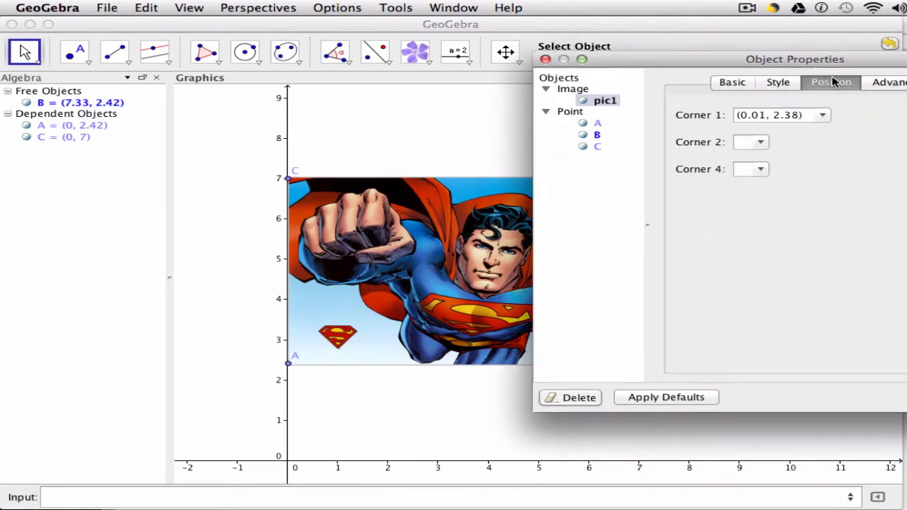
{"action": "left_click", "coordinate": [822, 115]}
{"action": "left_click", "coordinate": [744, 139]}
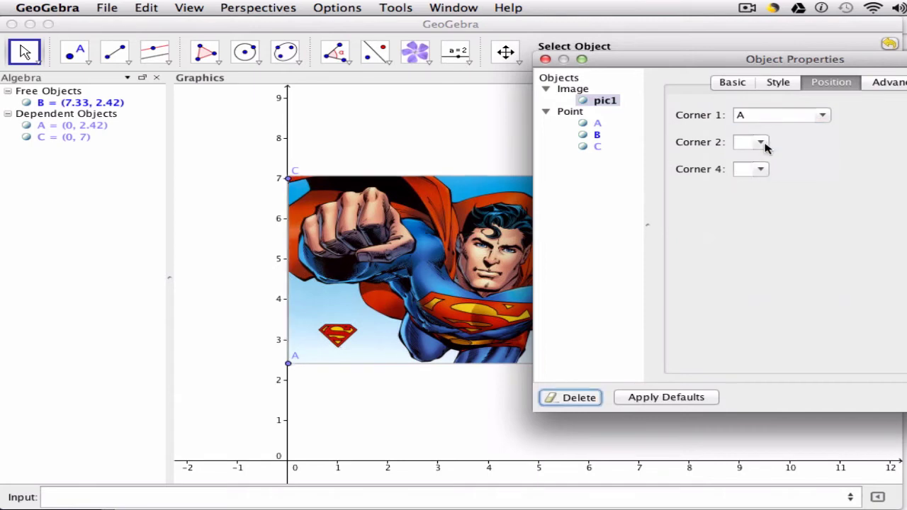
{"action": "left_click", "coordinate": [746, 169]}
{"action": "left_click", "coordinate": [759, 144]}
{"action": "left_click", "coordinate": [750, 180]}
{"action": "left_click", "coordinate": [760, 169]}
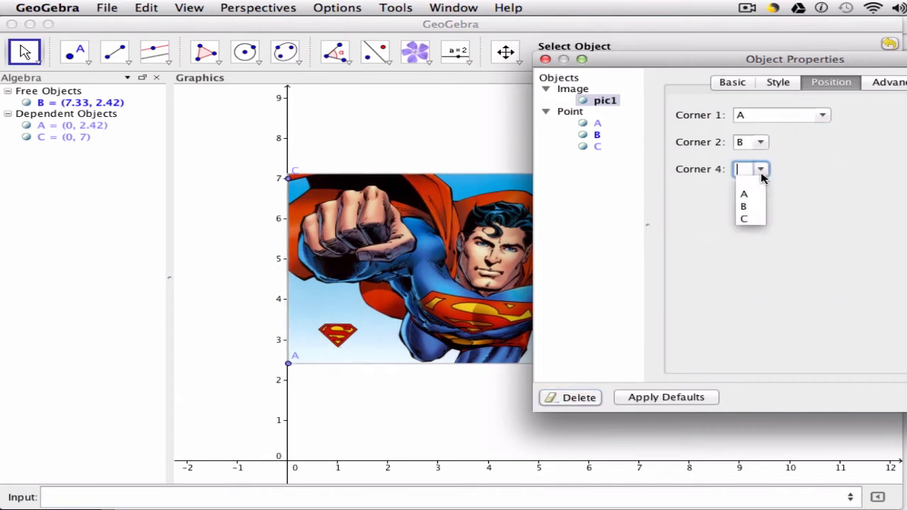
{"action": "left_click", "coordinate": [744, 218]}
{"action": "key", "text": "Escape"}
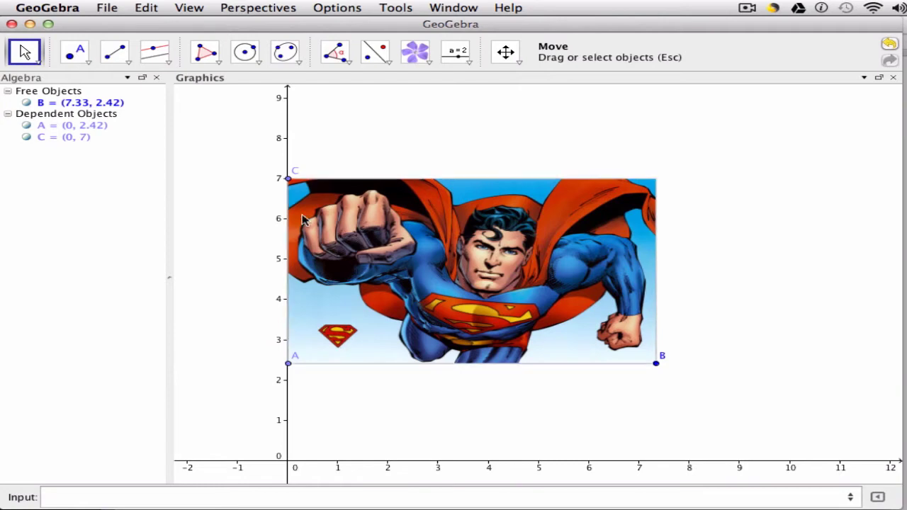
- Draw polygon A-B-C-A, then undo it together with a stray point D
{"action": "left_click", "coordinate": [206, 52]}
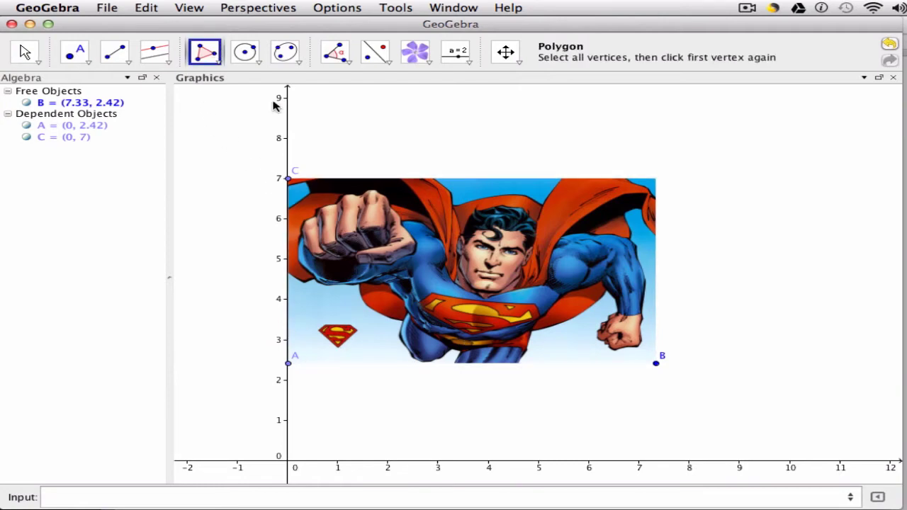
{"action": "left_click", "coordinate": [288, 362]}
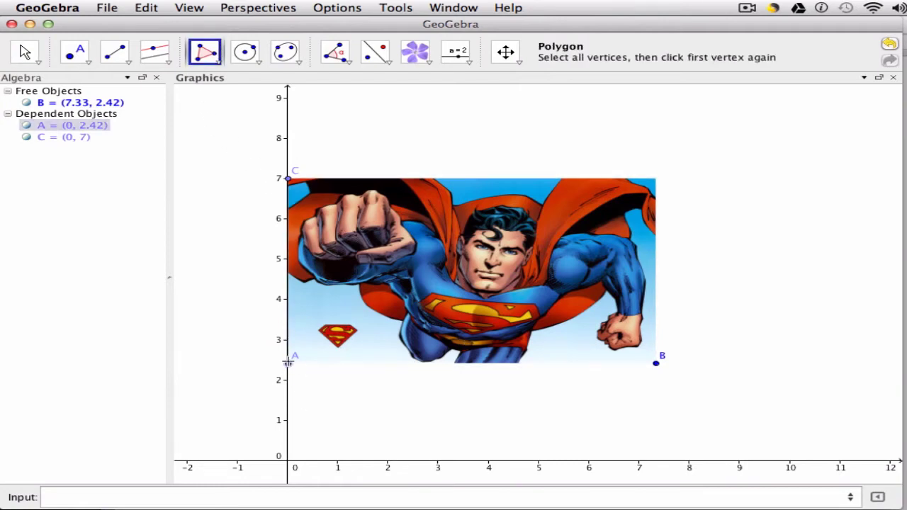
{"action": "left_click", "coordinate": [655, 364]}
{"action": "left_click", "coordinate": [288, 178]}
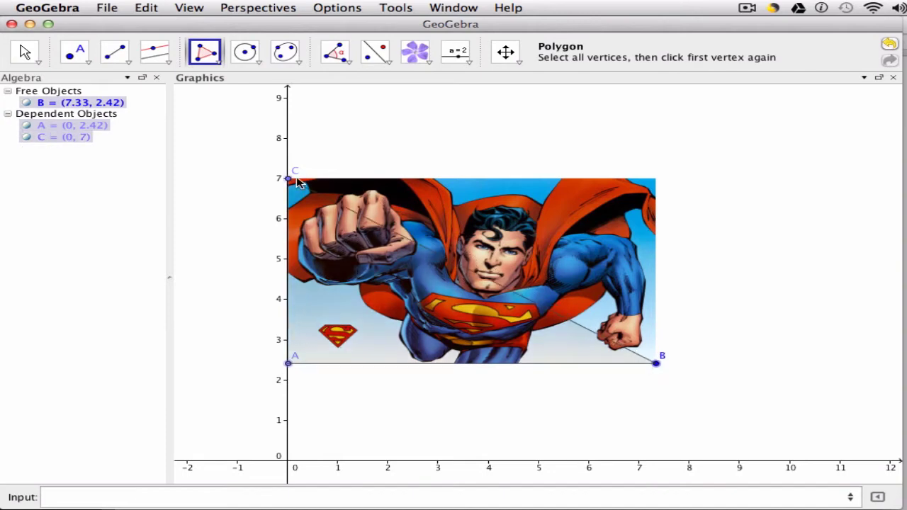
{"action": "left_click", "coordinate": [287, 363]}
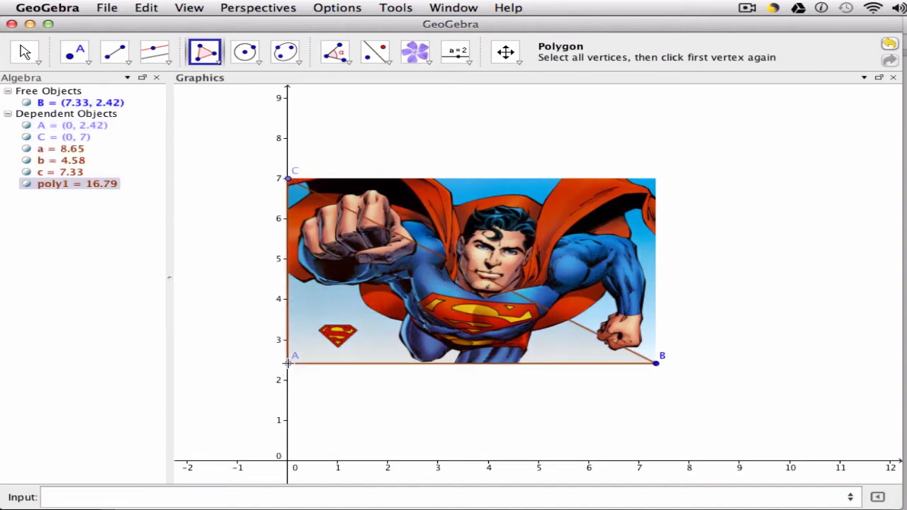
{"action": "left_click", "coordinate": [78, 53]}
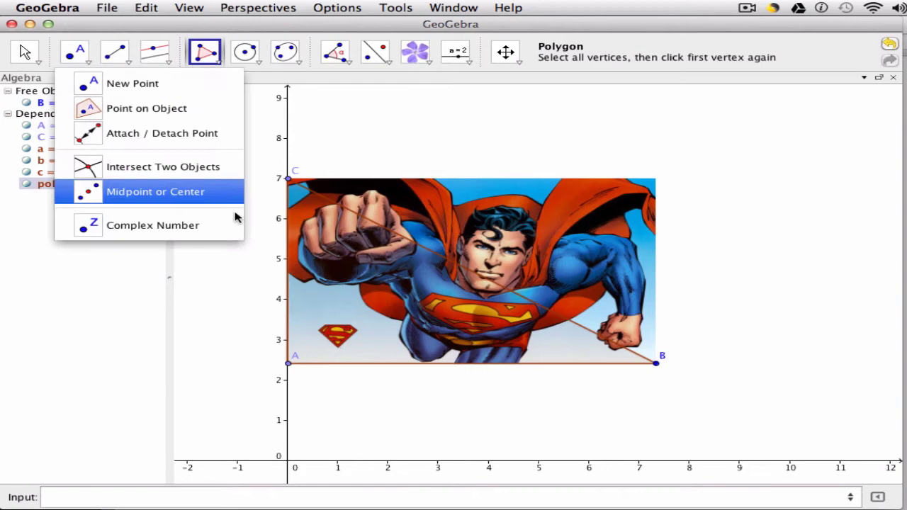
{"action": "left_click", "coordinate": [424, 369]}
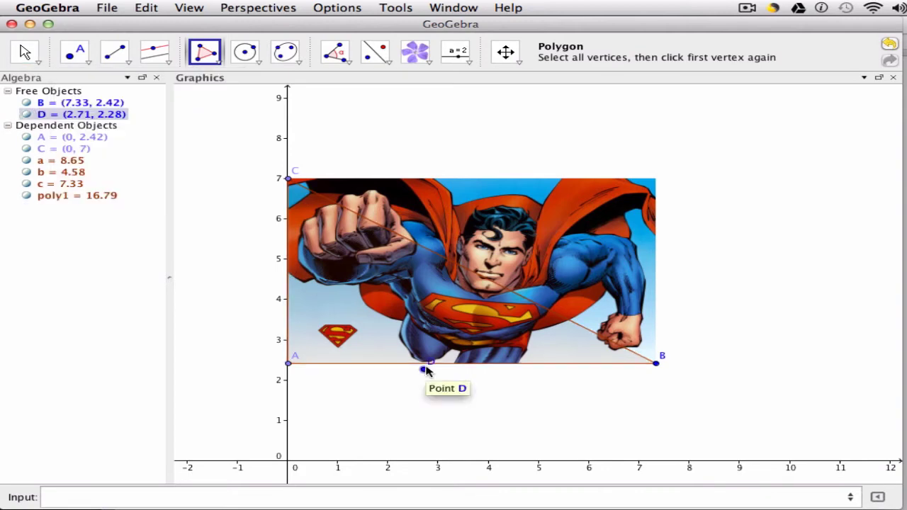
{"action": "key", "text": "super+z"}
{"action": "key", "text": "super+z"}
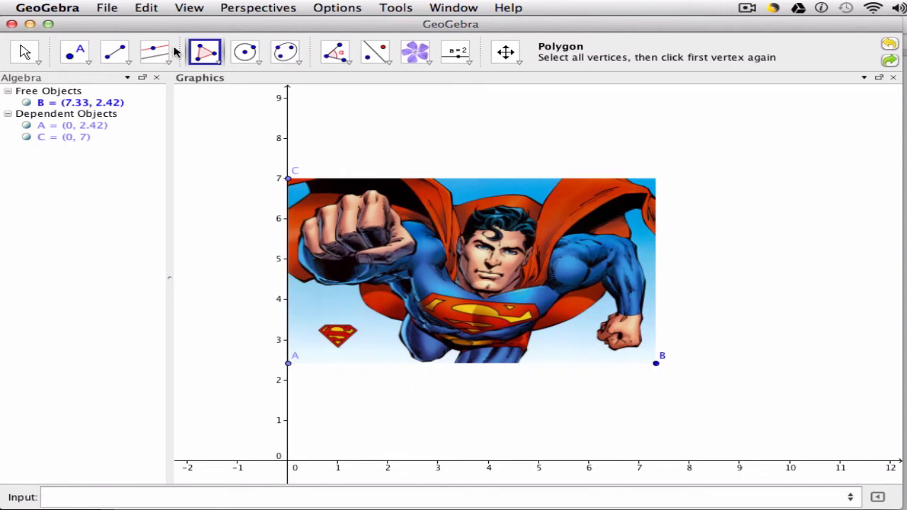
- Restart the polygon, tracing through vertices A, B and C
{"action": "left_click", "coordinate": [289, 366]}
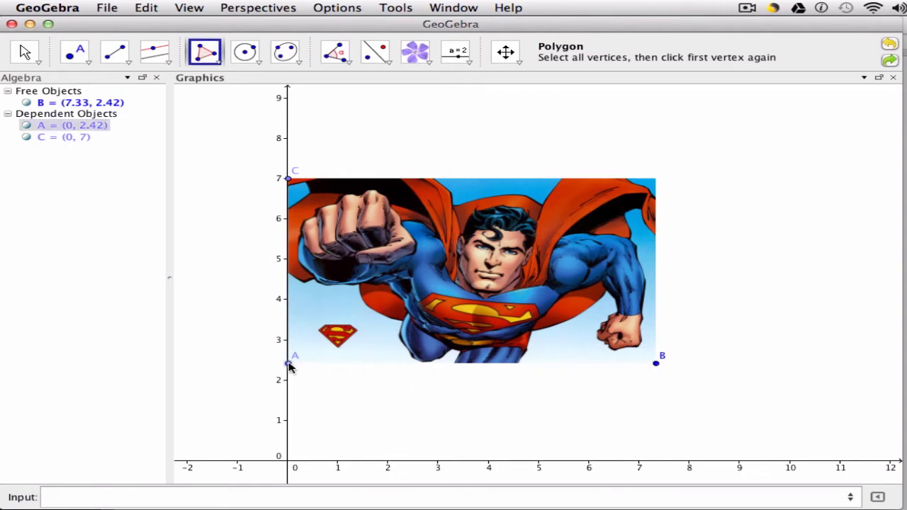
{"action": "left_click", "coordinate": [655, 363]}
{"action": "left_click", "coordinate": [297, 183]}
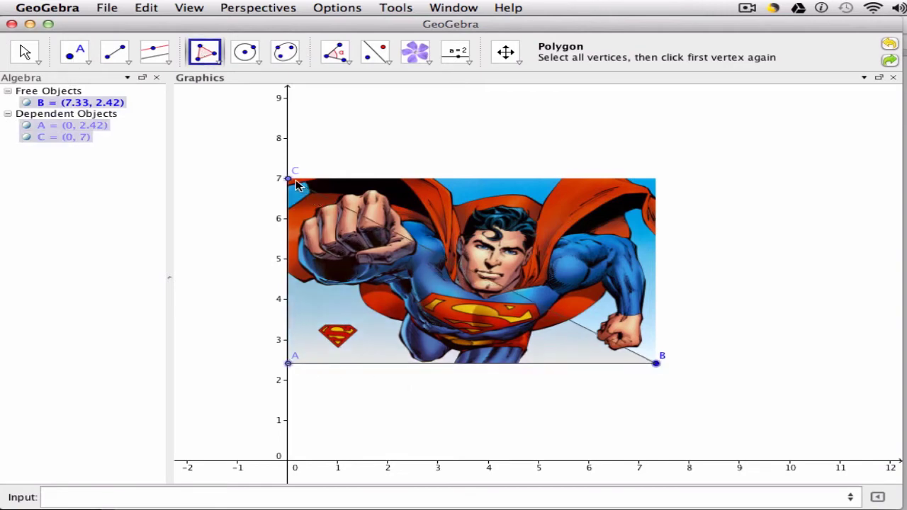
- Close triangle poly1 at A and colour it green in its Object Properties
{"action": "left_click", "coordinate": [289, 363]}
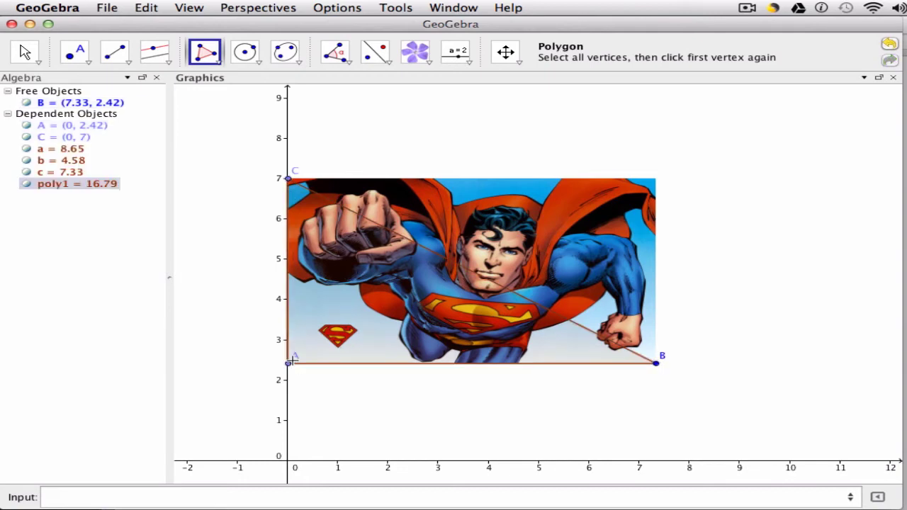
{"action": "left_click", "coordinate": [23, 61]}
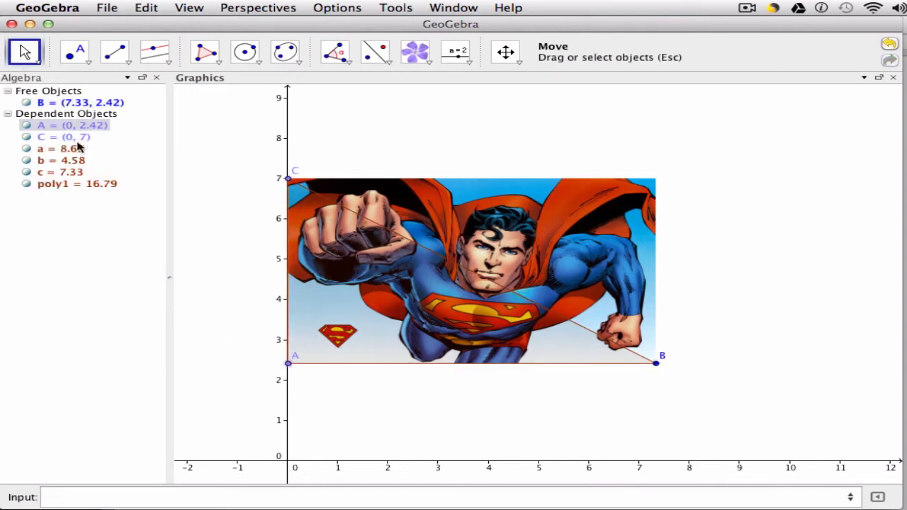
{"action": "left_click", "coordinate": [75, 184]}
{"action": "right_click", "coordinate": [74, 185]}
{"action": "left_click", "coordinate": [107, 291]}
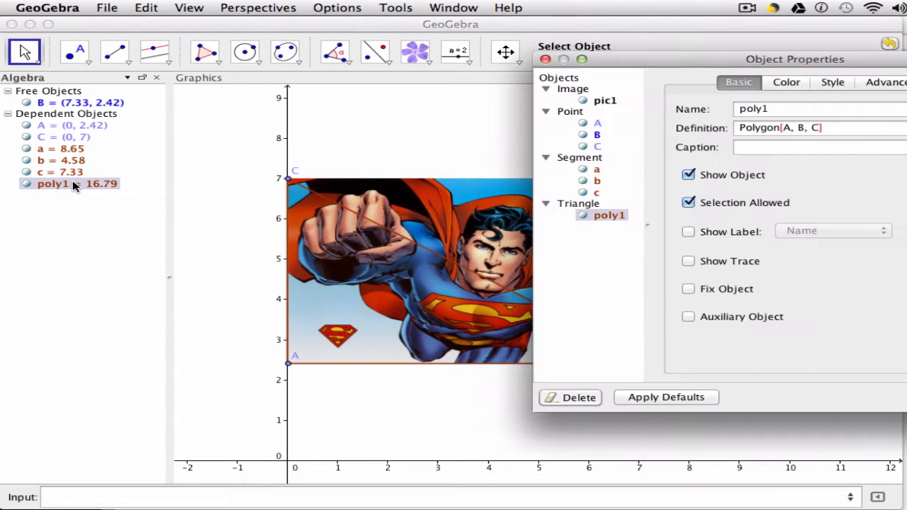
{"action": "left_click", "coordinate": [797, 83]}
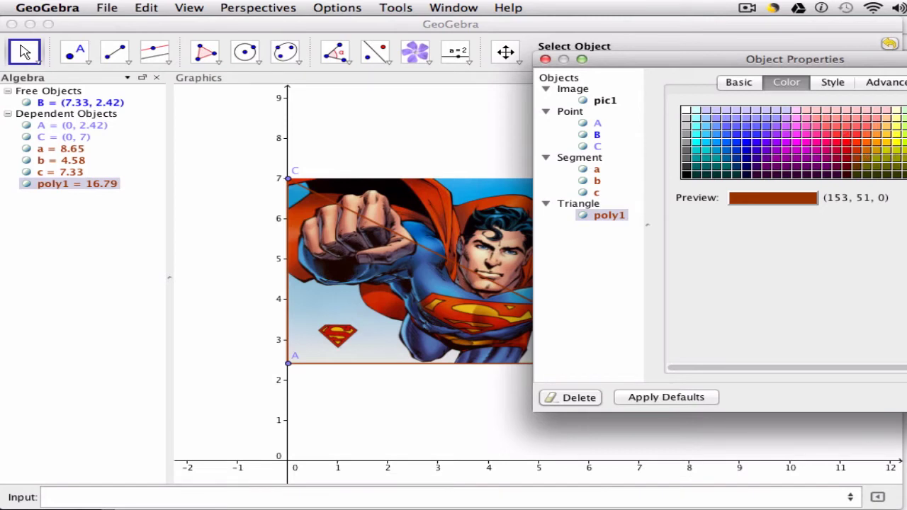
{"action": "left_click", "coordinate": [899, 139]}
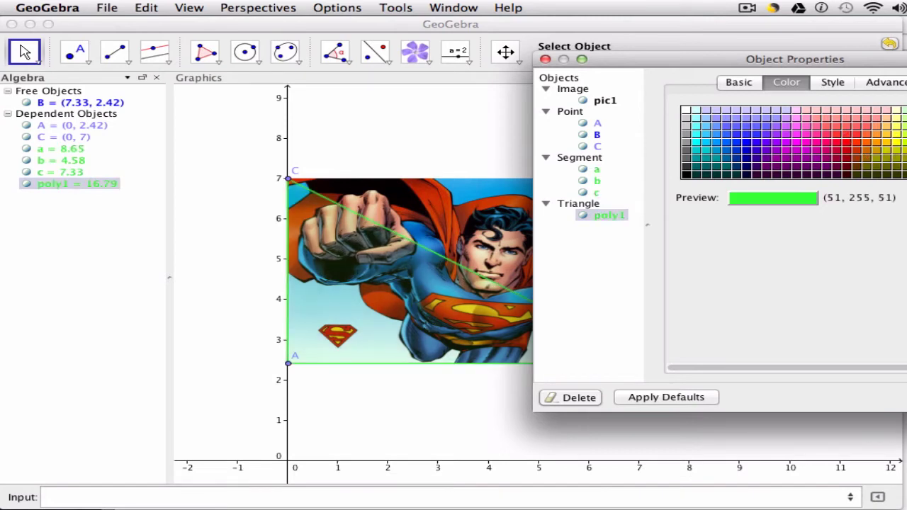
- Thicken poly1's edges to a line thickness of about 7
{"action": "left_click", "coordinate": [748, 85]}
{"action": "left_click", "coordinate": [831, 83]}
{"action": "left_click_drag", "start_coordinate": [717, 133], "coordinate": [778, 134]}
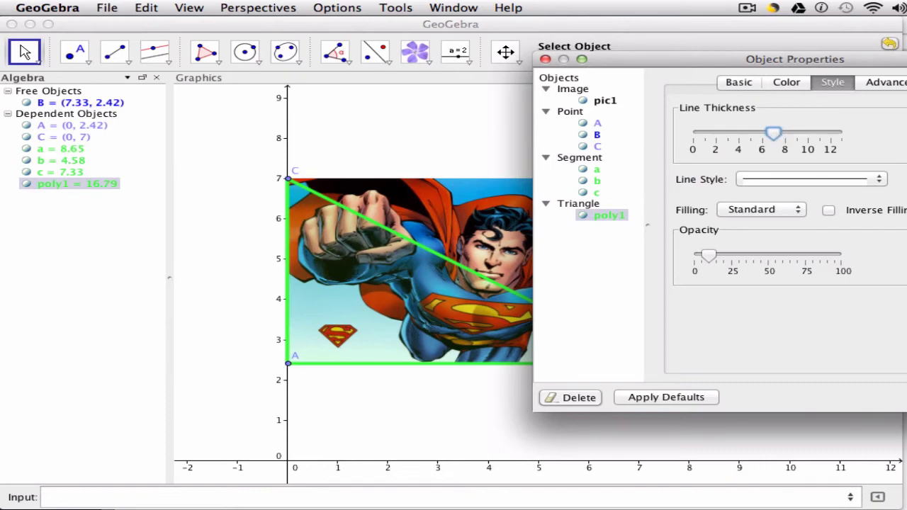
{"action": "key", "text": "Escape"}
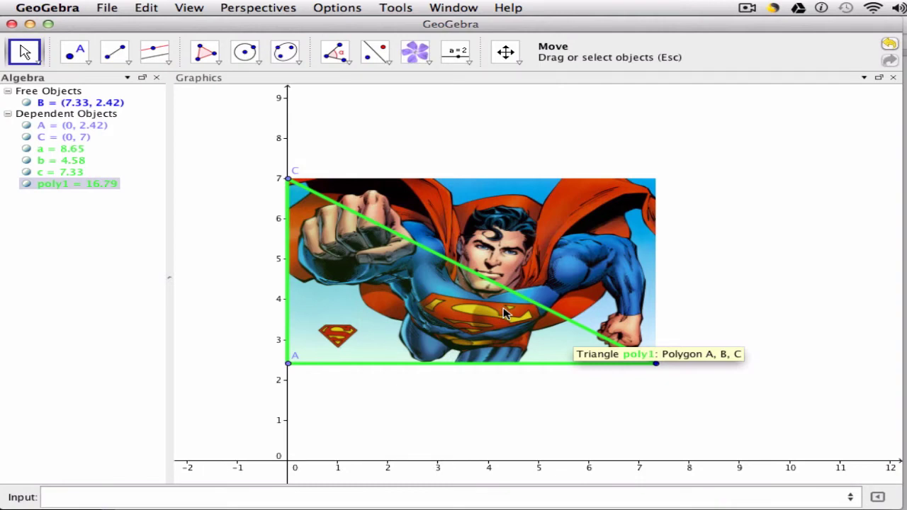
- Create point O = (0, 0) through the Input bar
{"action": "left_click", "coordinate": [181, 475]}
{"action": "left_click", "coordinate": [154, 500]}
{"action": "type", "text": "O = ("}
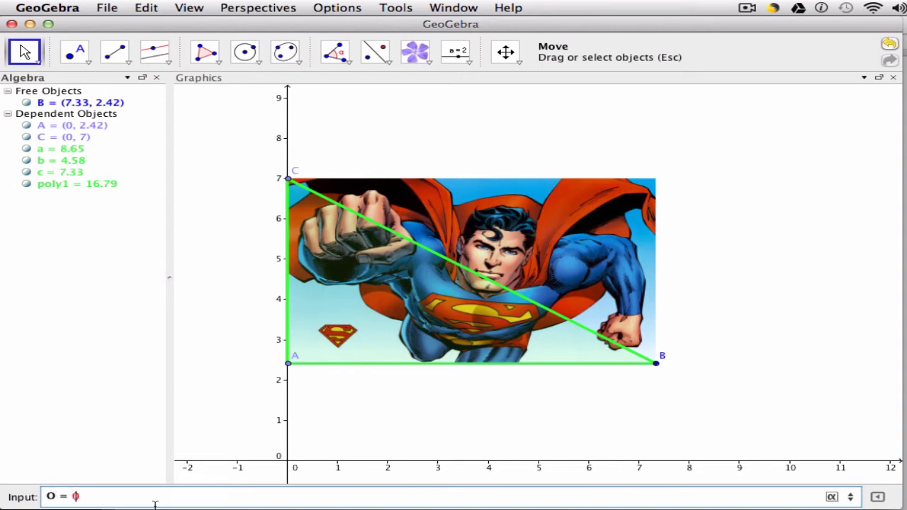
{"action": "type", "text": "00"}
{"action": "key", "text": "BackSpace"}
{"action": "type", "text": "0"}
{"action": "key", "text": "Return"}
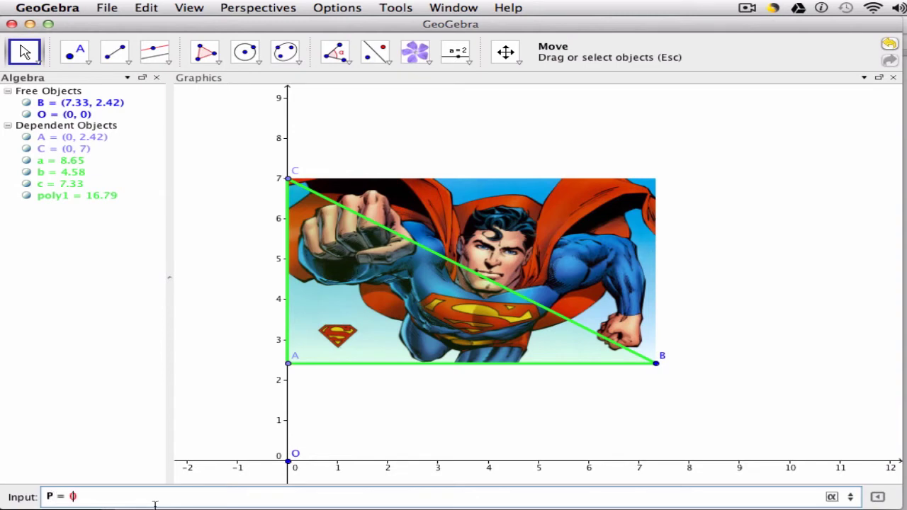
- Create point P = (2, −1) and vector u = Vector[O, P]
{"action": "type", "text": "2,"}
{"action": "type", "text": "1"}
{"action": "key", "text": "Return"}
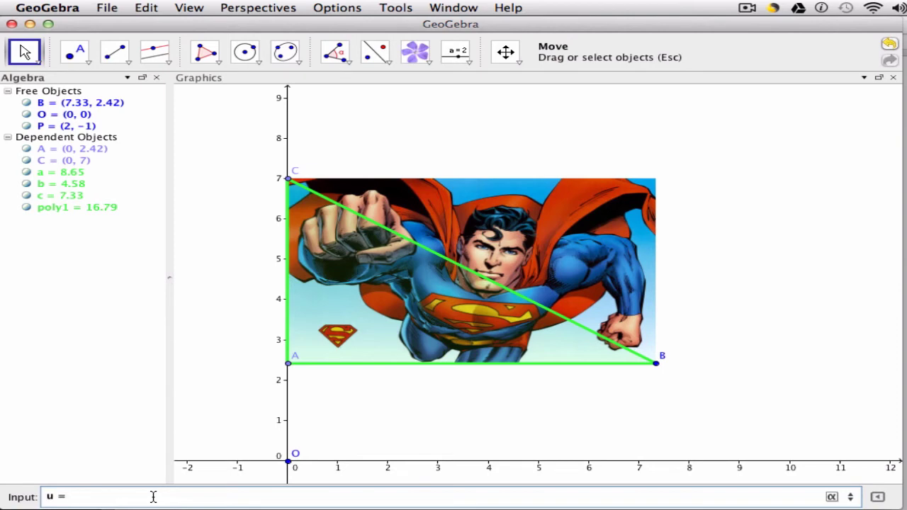
{"action": "type", "text": "vector"}
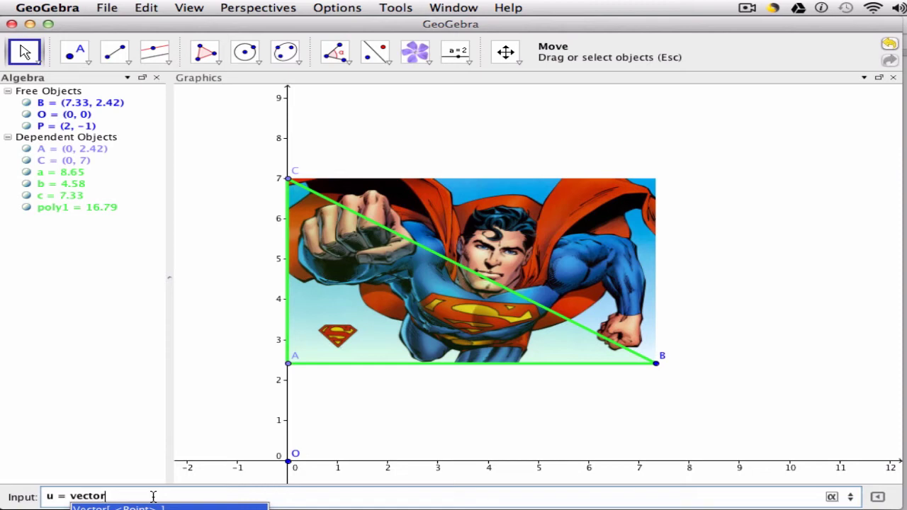
{"action": "type", "text": "["}
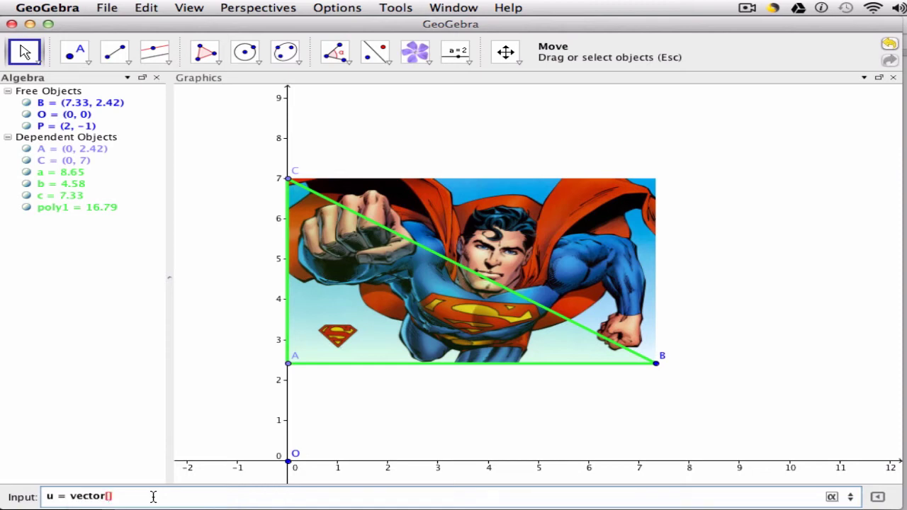
{"action": "type", "text": "O,P"}
{"action": "key", "text": "Return"}
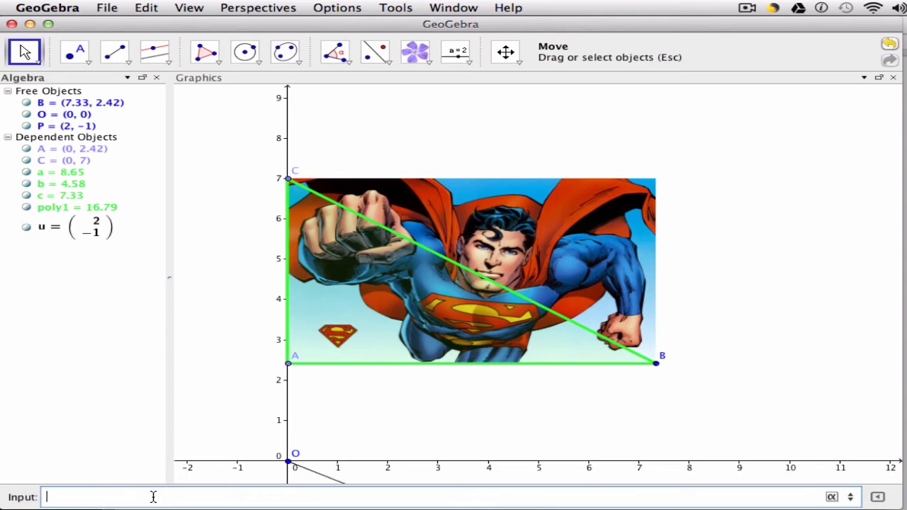
- Translate triangle poly1 by vector u, producing the copy A'B'C'
{"action": "left_click", "coordinate": [503, 53]}
{"action": "left_click_drag", "start_coordinate": [719, 224], "coordinate": [723, 180]}
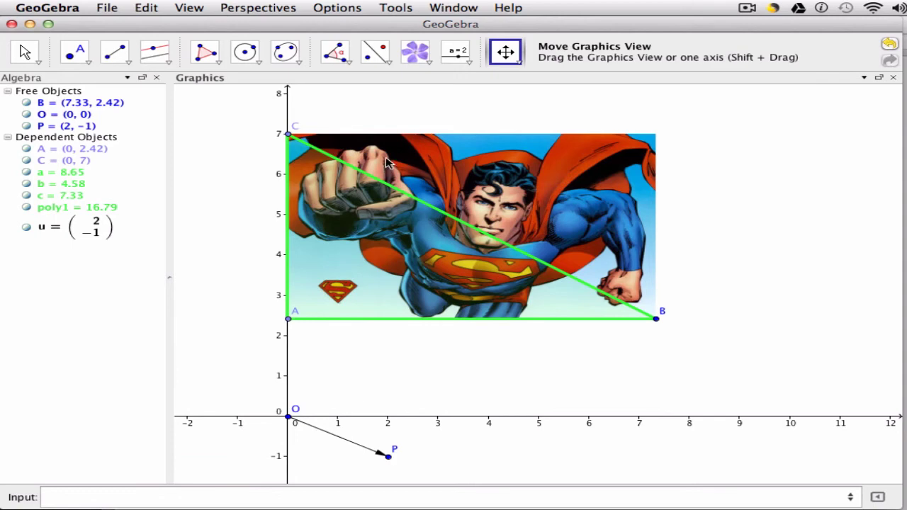
{"action": "left_click", "coordinate": [384, 63]}
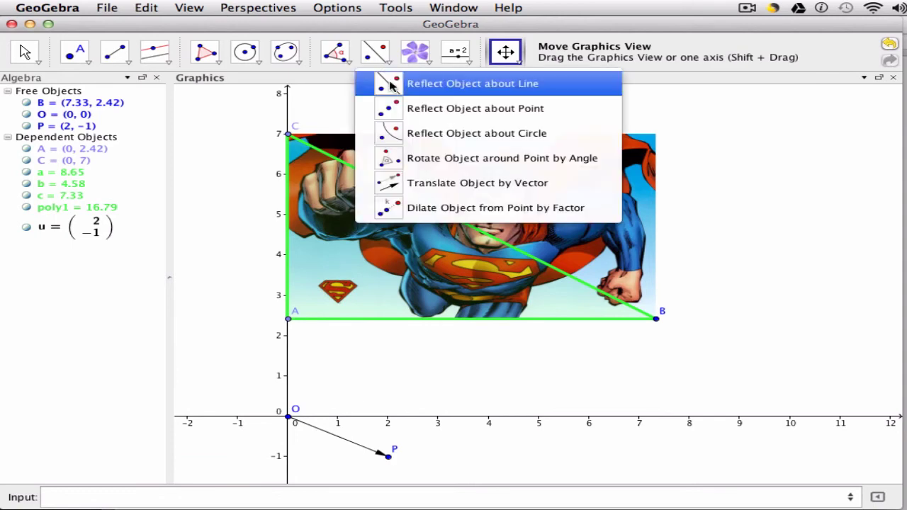
{"action": "left_click", "coordinate": [418, 186]}
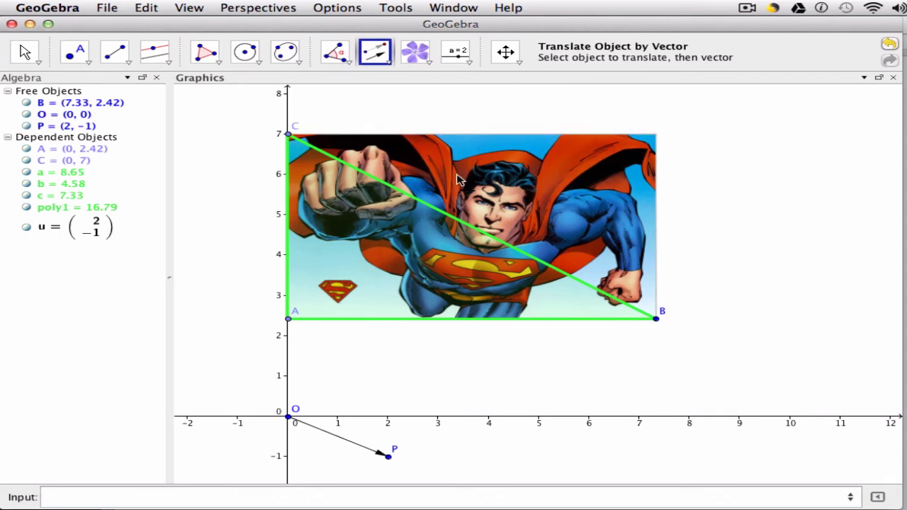
{"action": "left_click", "coordinate": [95, 207]}
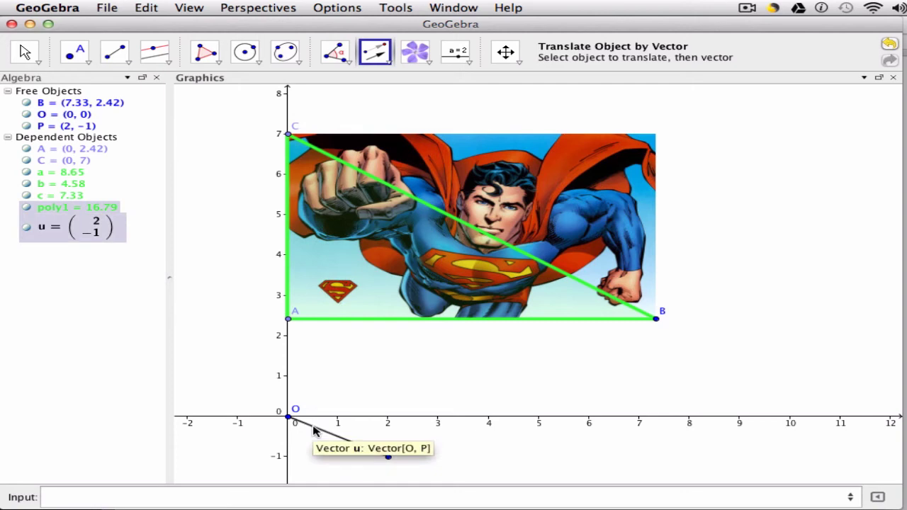
{"action": "left_click", "coordinate": [315, 430]}
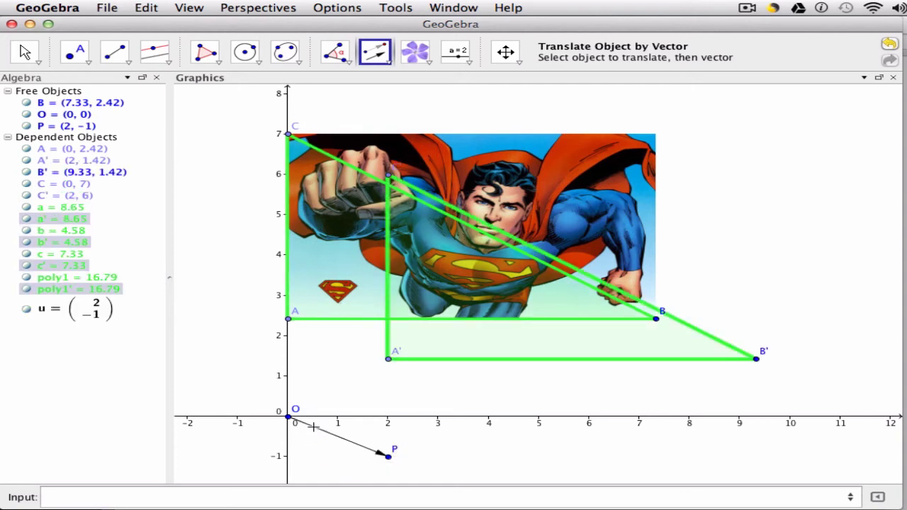
- Translate the Superman image by vector u; dragging P also creates a stray P'
{"action": "left_click", "coordinate": [21, 55]}
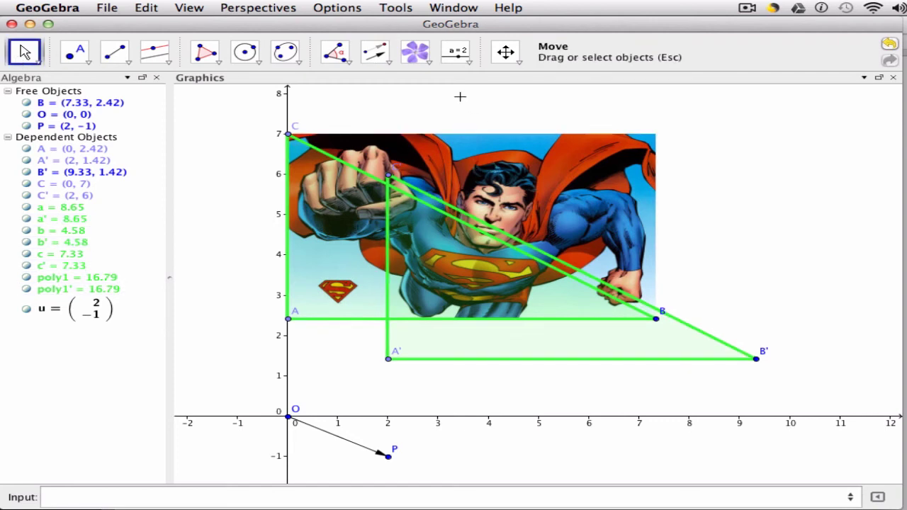
{"action": "left_click", "coordinate": [379, 58]}
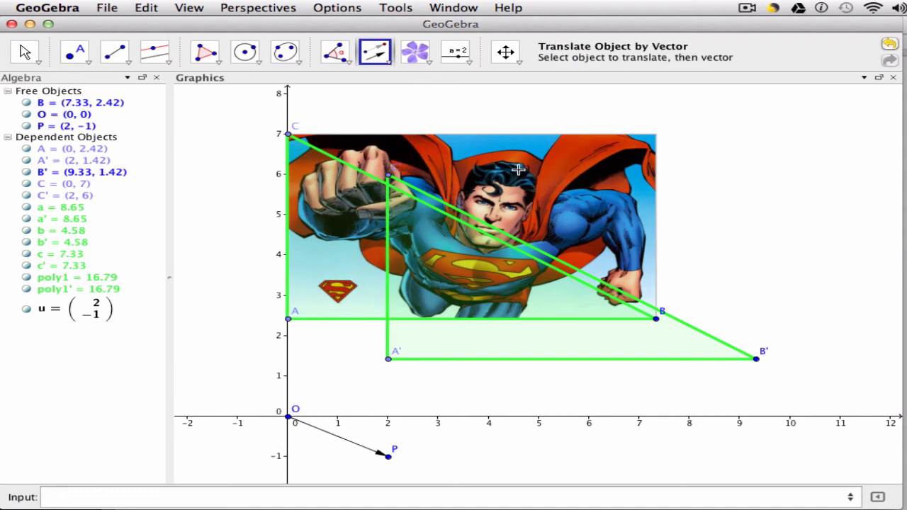
{"action": "left_click", "coordinate": [518, 170]}
{"action": "left_click", "coordinate": [342, 440]}
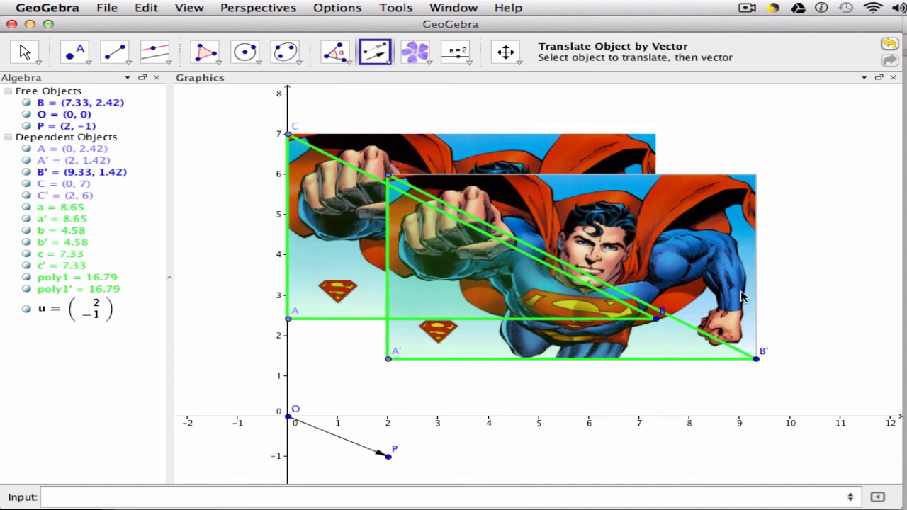
{"action": "left_click", "coordinate": [389, 458]}
{"action": "left_click_drag", "start_coordinate": [389, 458], "coordinate": [404, 448]}
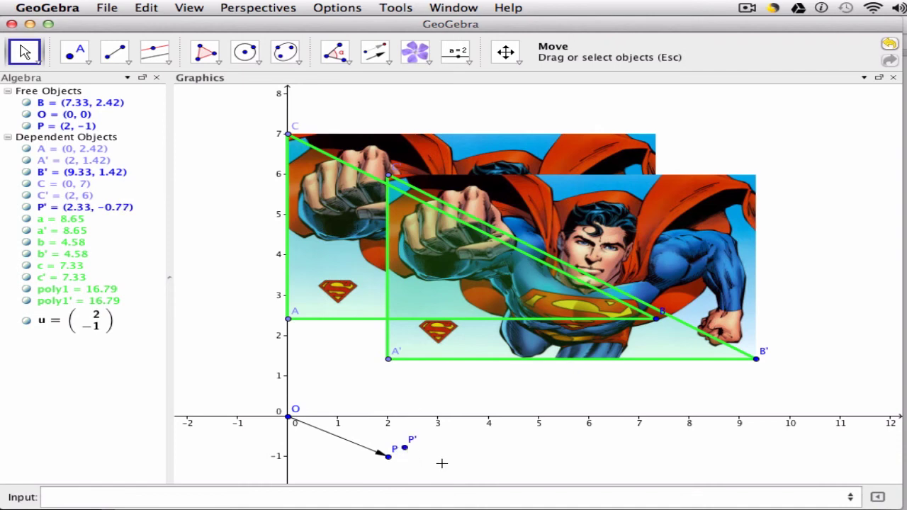
- Undo the stray P' and drag point P to about (3, −1)
{"action": "key", "text": "ctrl+z"}
{"action": "left_click", "coordinate": [32, 64]}
{"action": "mouse_move", "coordinate": [115, 52]}
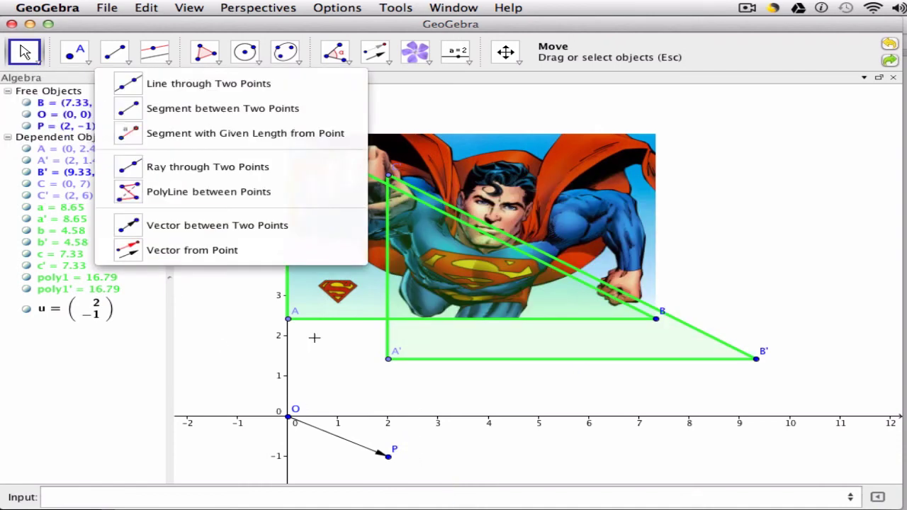
{"action": "left_click", "coordinate": [390, 459]}
{"action": "mouse_move", "coordinate": [390, 462]}
{"action": "left_mouse_down"}
{"action": "mouse_move", "coordinate": [421, 433]}
{"action": "mouse_move", "coordinate": [444, 443]}
{"action": "mouse_move", "coordinate": [361, 470]}
{"action": "mouse_move", "coordinate": [519, 475]}
{"action": "mouse_move", "coordinate": [438, 457]}
{"action": "left_mouse_up"}
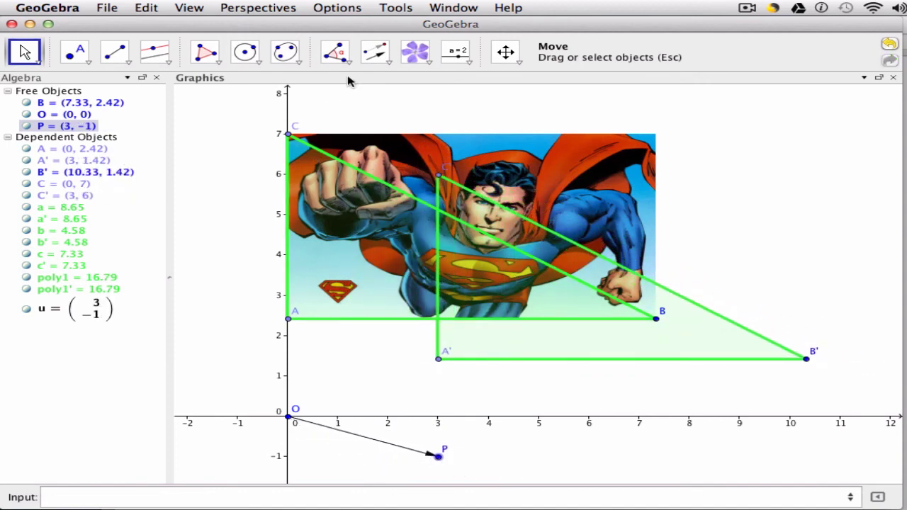
- Re-translate the Superman image by u and drag P to (3.38, −1.66)
{"action": "left_click", "coordinate": [371, 56]}
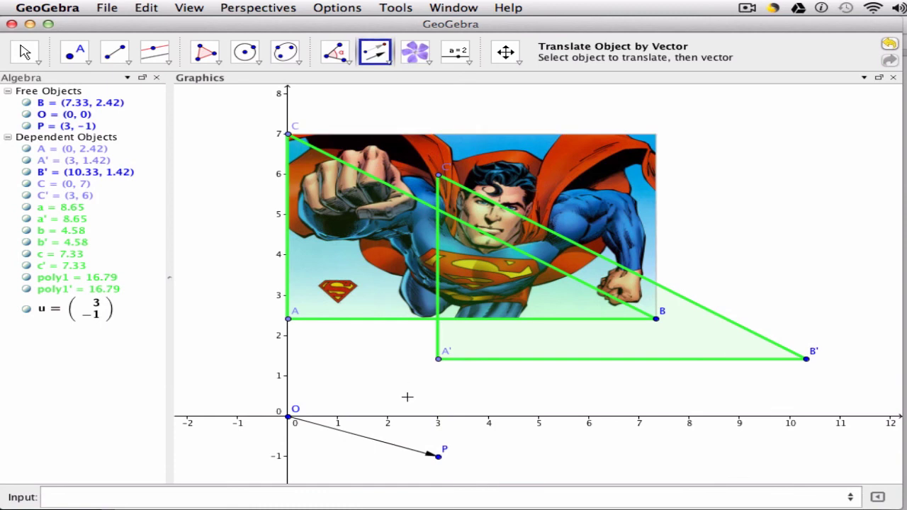
{"action": "left_click", "coordinate": [359, 435]}
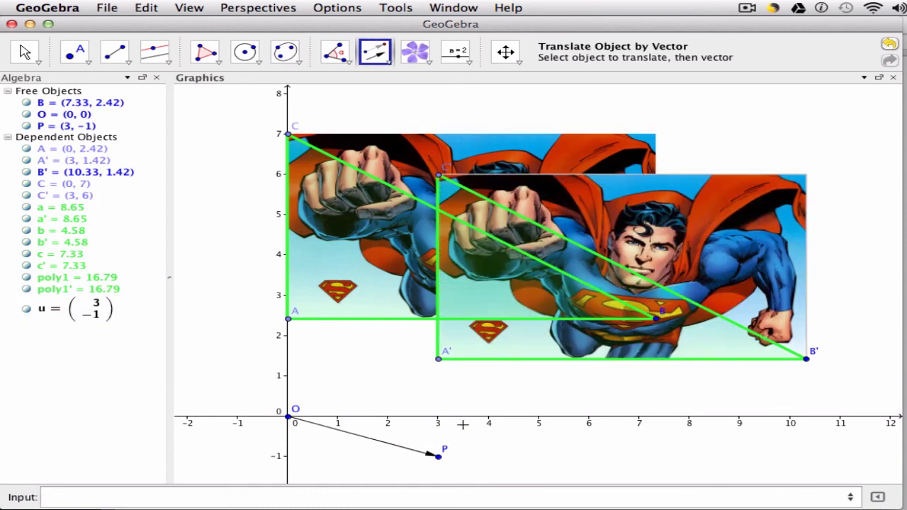
{"action": "left_click", "coordinate": [21, 53]}
{"action": "mouse_move", "coordinate": [438, 456]}
{"action": "left_mouse_down"}
{"action": "mouse_move", "coordinate": [512, 459]}
{"action": "mouse_move", "coordinate": [476, 485]}
{"action": "mouse_move", "coordinate": [451, 447]}
{"action": "mouse_move", "coordinate": [444, 358]}
{"action": "mouse_move", "coordinate": [468, 410]}
{"action": "mouse_move", "coordinate": [447, 458]}
{"action": "mouse_move", "coordinate": [477, 427]}
{"action": "mouse_move", "coordinate": [466, 389]}
{"action": "mouse_move", "coordinate": [472, 449]}
{"action": "mouse_move", "coordinate": [460, 486]}
{"action": "left_mouse_up"}
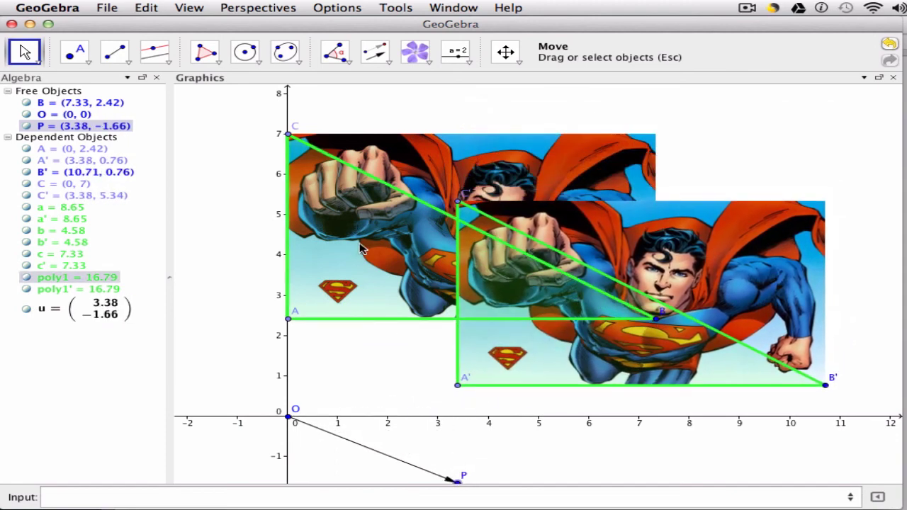
- Set the translated Superman image's opacity to 50, then drag P to (3.63, −1.04) so both copies follow
{"action": "left_click", "coordinate": [624, 248]}
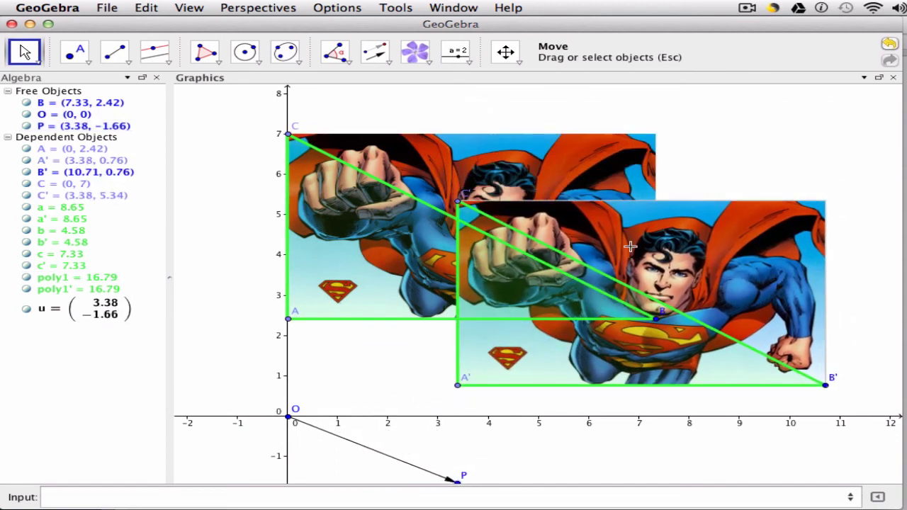
{"action": "double_click", "coordinate": [630, 246]}
{"action": "left_click", "coordinate": [771, 144]}
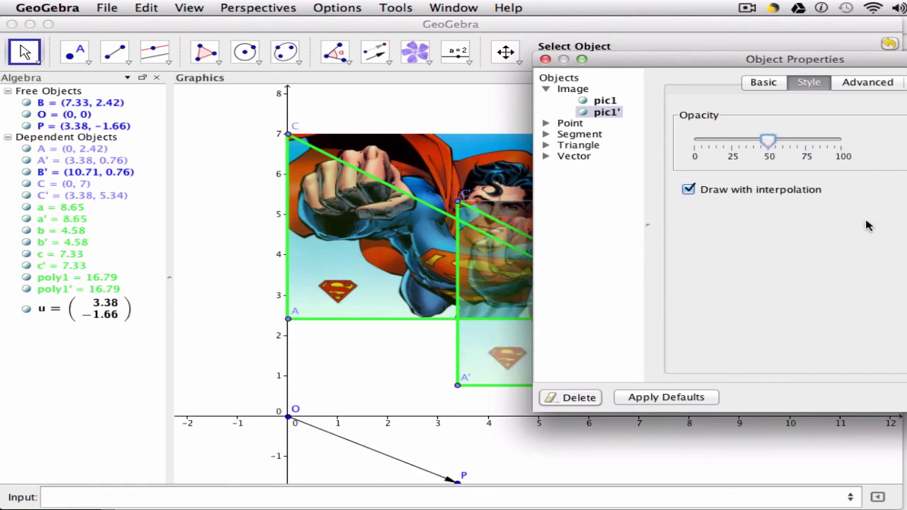
{"action": "key", "text": "Escape"}
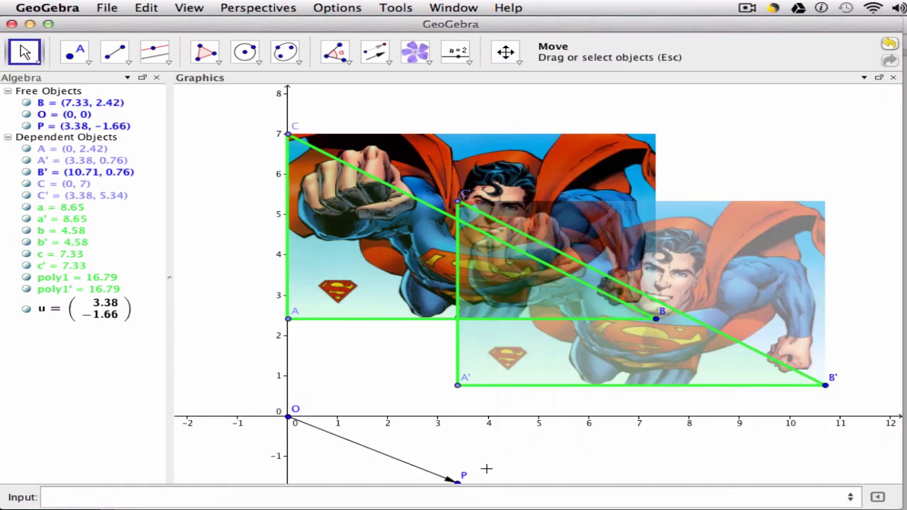
{"action": "left_click", "coordinate": [456, 482]}
{"action": "mouse_move", "coordinate": [456, 484]}
{"action": "left_mouse_down"}
{"action": "mouse_move", "coordinate": [571, 395]}
{"action": "mouse_move", "coordinate": [358, 489]}
{"action": "mouse_move", "coordinate": [472, 485]}
{"action": "mouse_move", "coordinate": [470, 444]}
{"action": "left_mouse_up"}
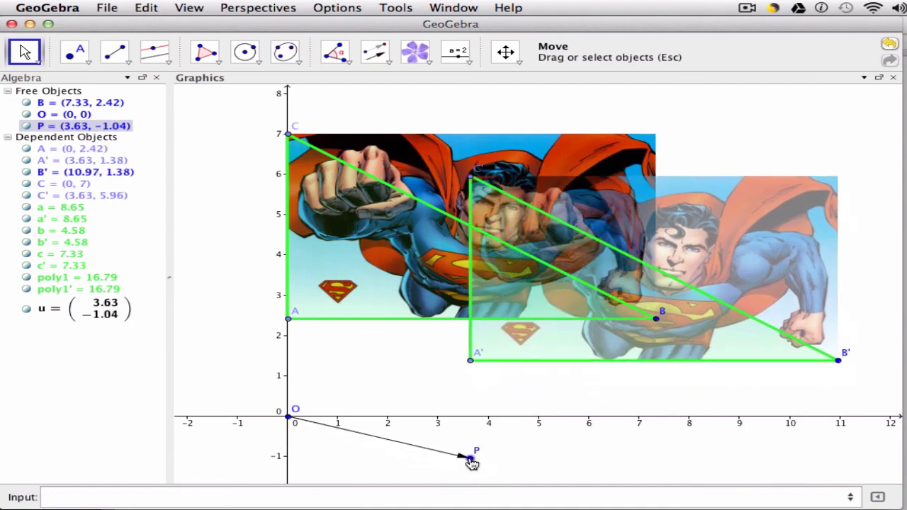